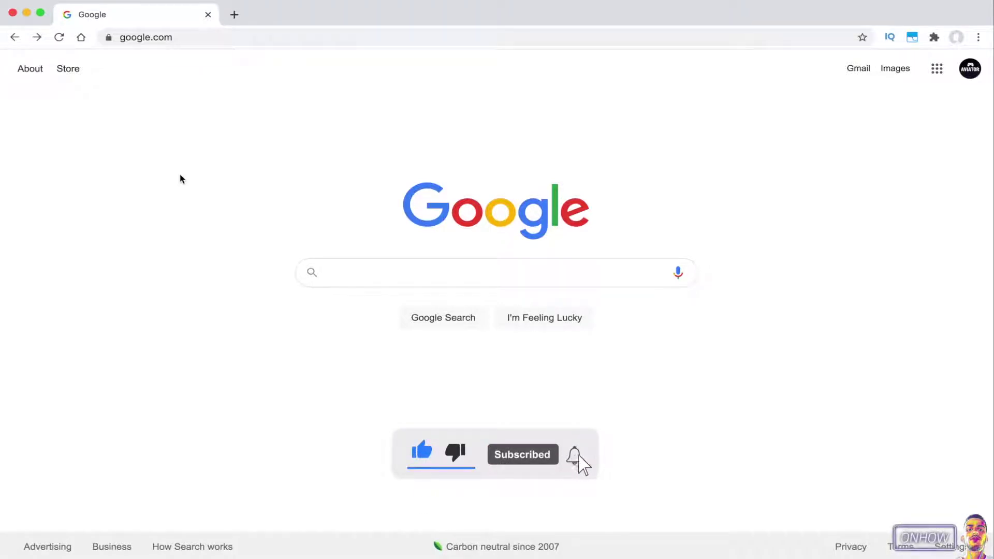
- Put the cursor in Chrome's address bar to start entering a new web address
click(222, 37)
- Load tiktok.com from the 'tik' autocomplete and open DevTools on the page via Inspect
text(tik)
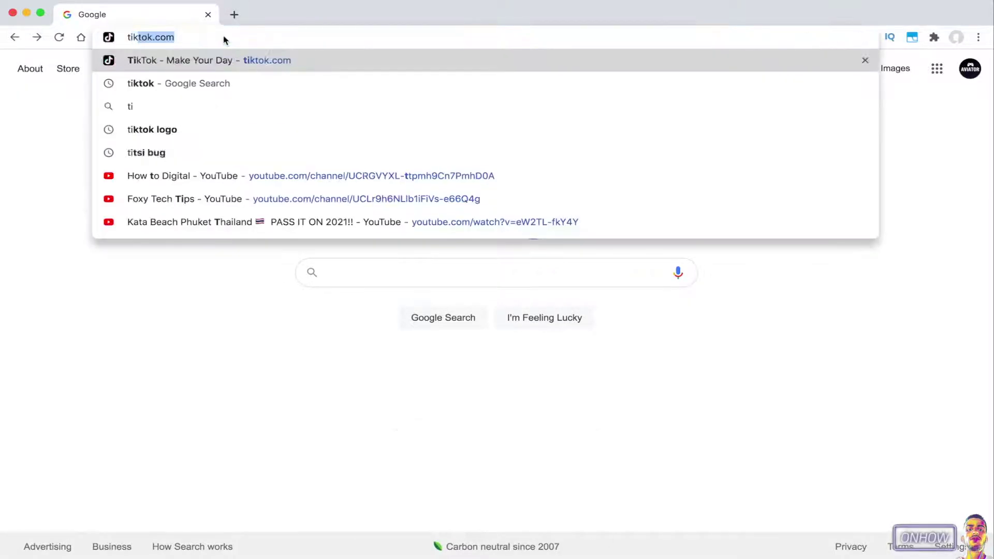
key(Return)
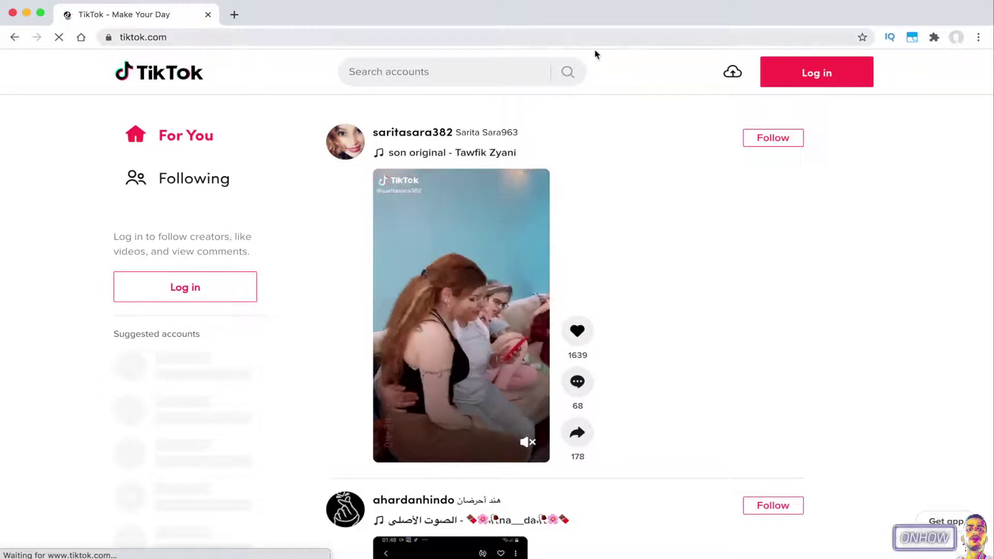
right_click(670, 101)
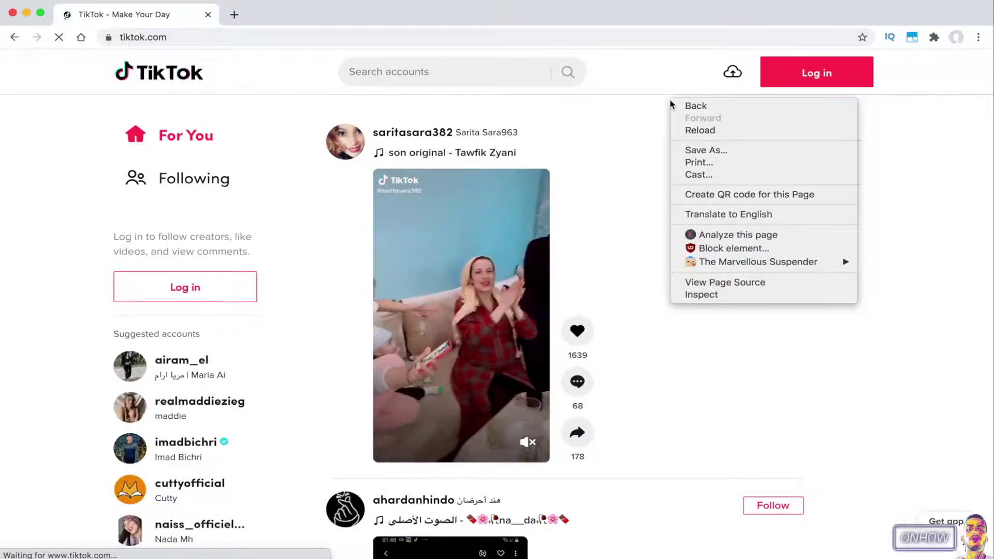
click(693, 296)
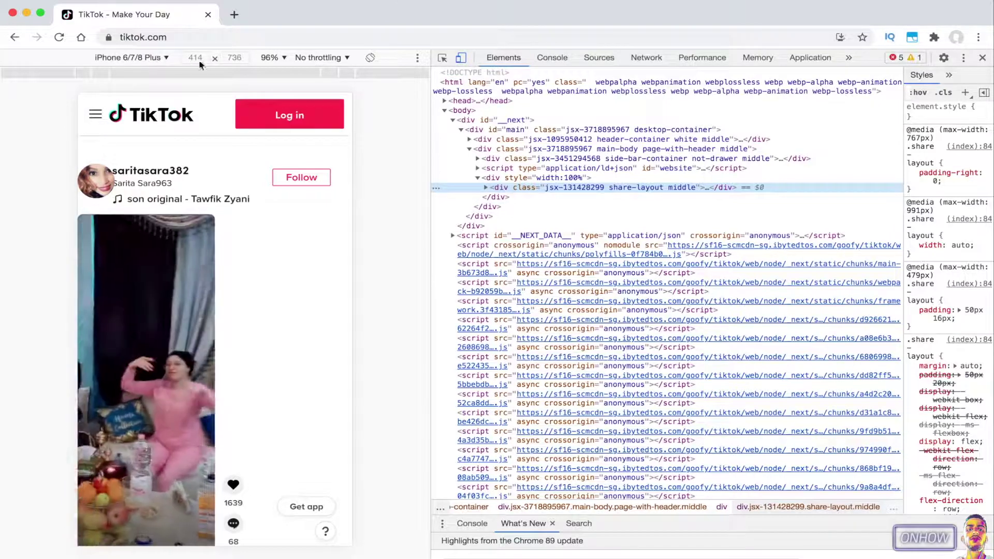
click(461, 58)
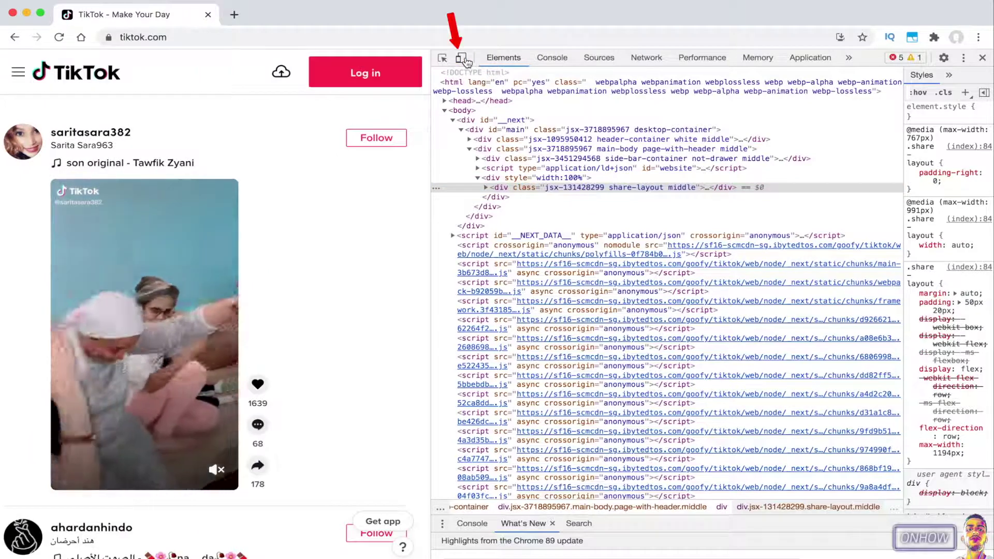
click(464, 60)
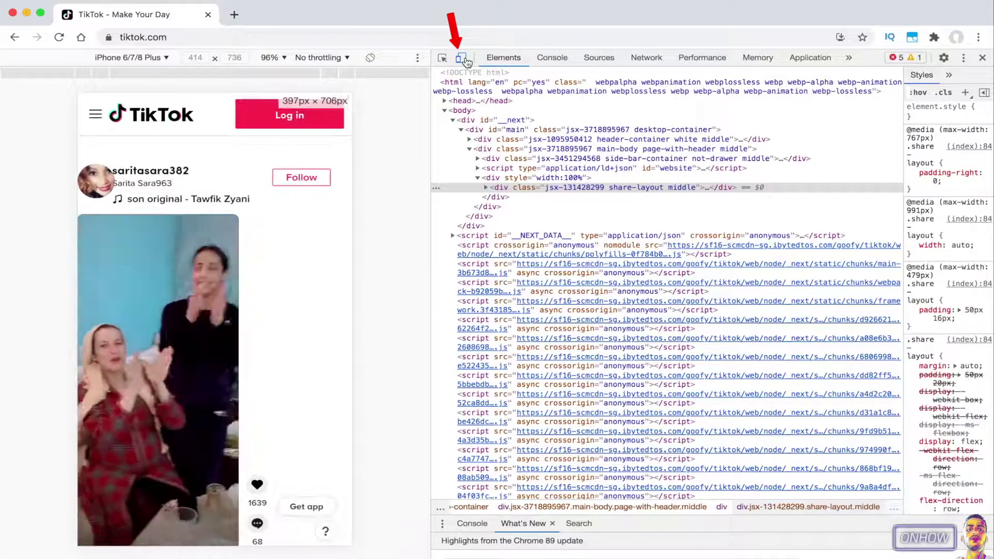
click(150, 60)
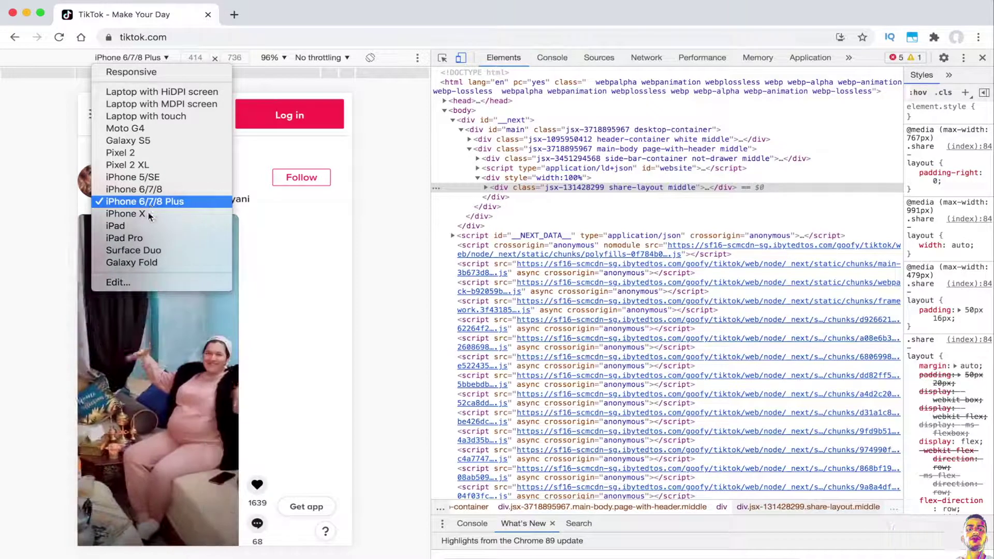
click(144, 227)
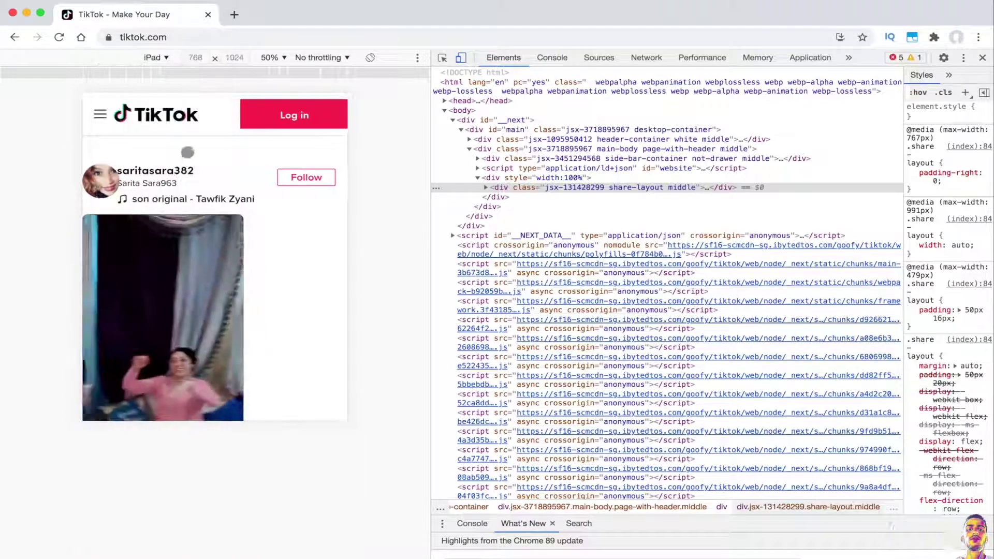
click(155, 59)
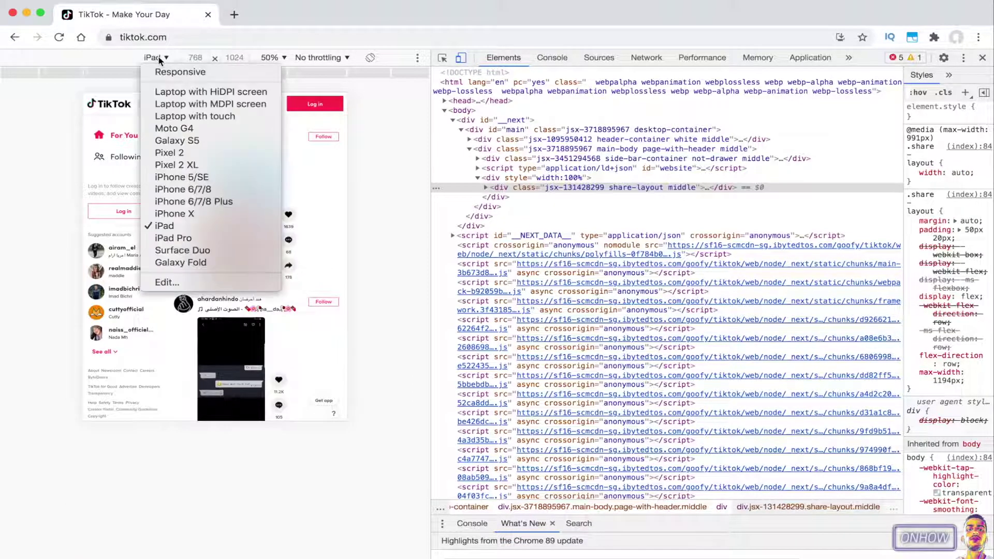
click(195, 202)
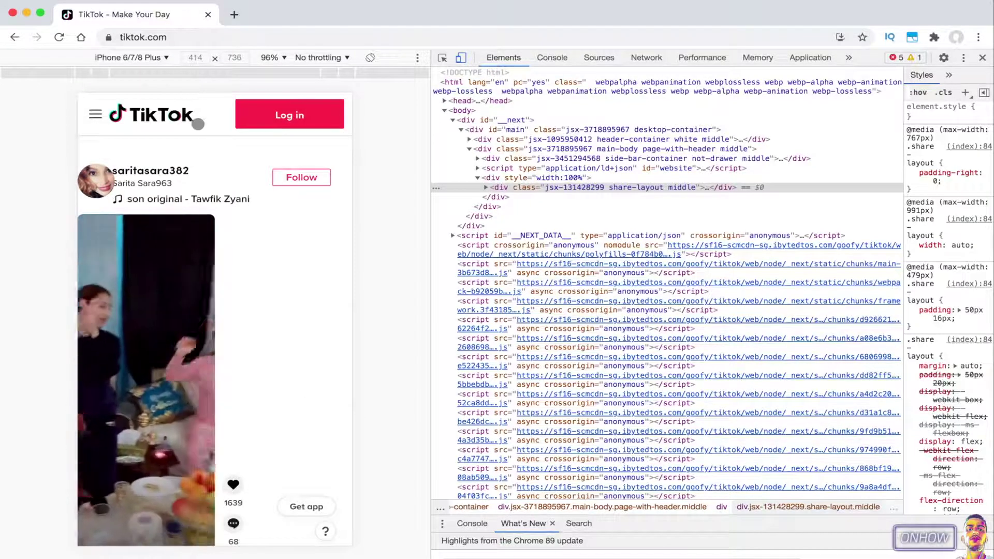
click(206, 36)
- Reload TikTok under iPhone emulation and resume the paused Sources debugger so the feed loads
key(Return)
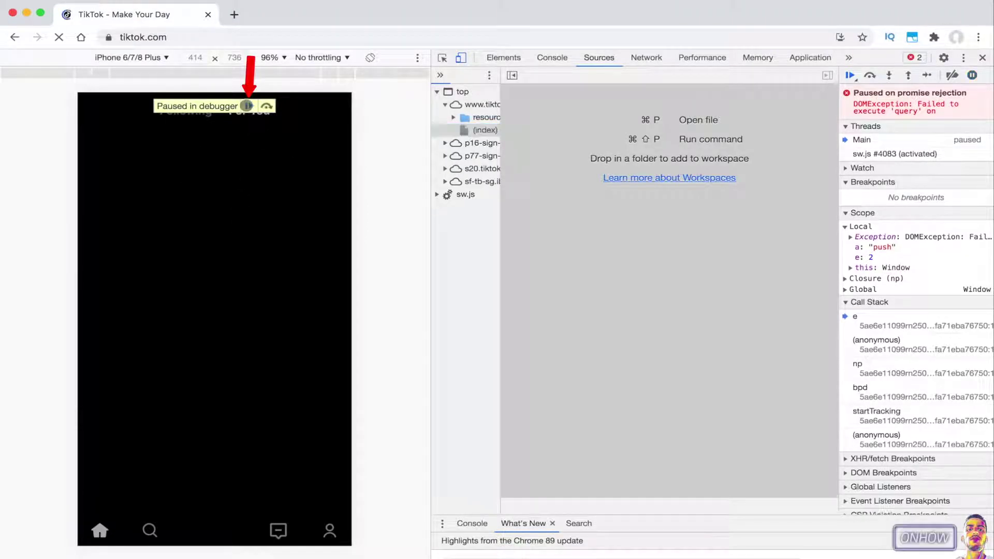
click(247, 106)
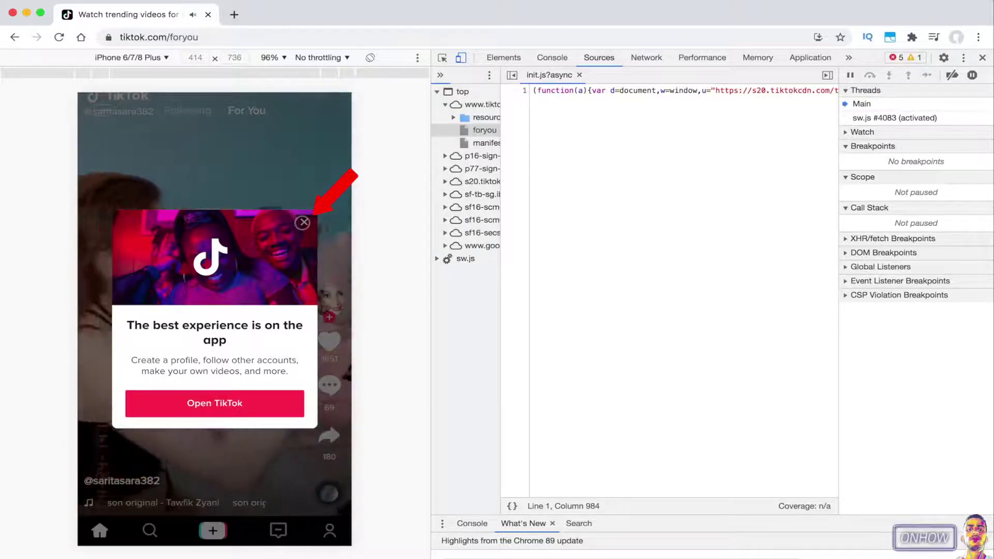
- Dismiss the 'Open TikTok' popup and swipe up through several feed videos
click(303, 223)
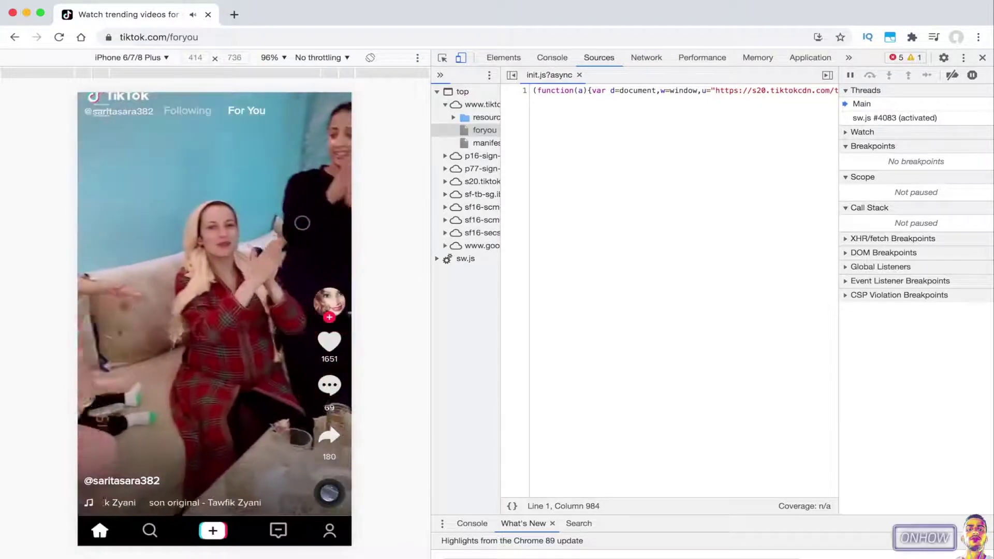
drag(233, 118, 240, 73)
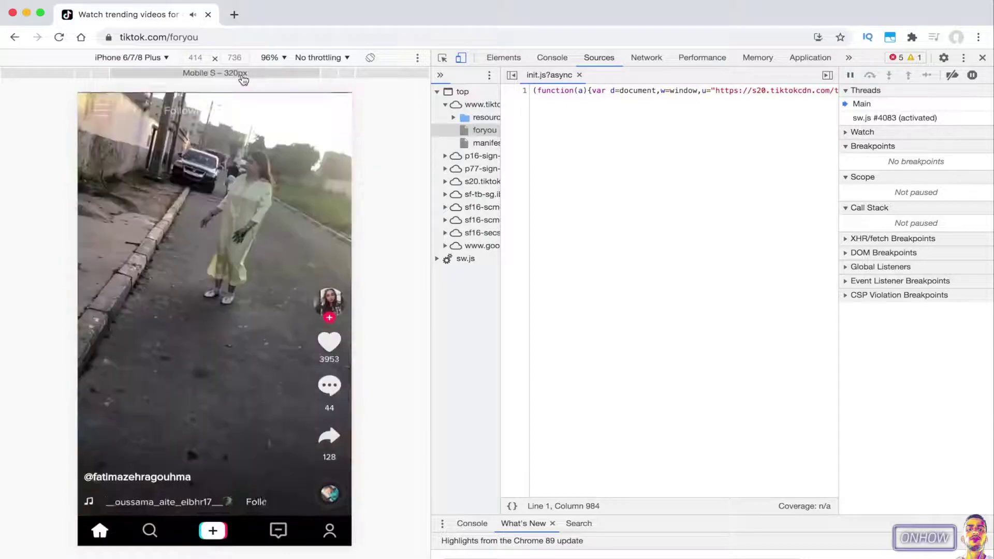
drag(204, 316, 232, 68)
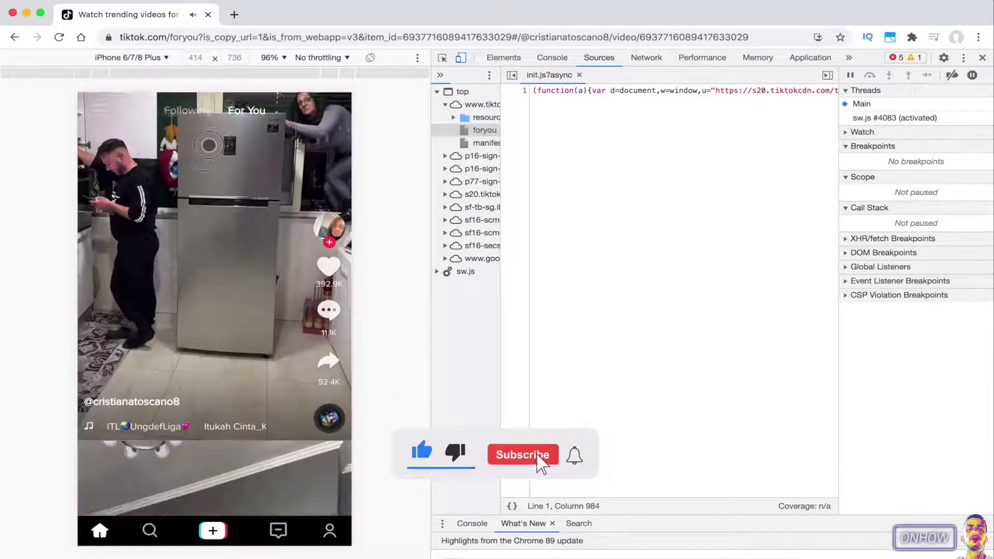
drag(203, 346, 211, 215)
- Widen the emulated page area by dragging the DevTools divider right, then advance another video
drag(204, 385, 206, 249)
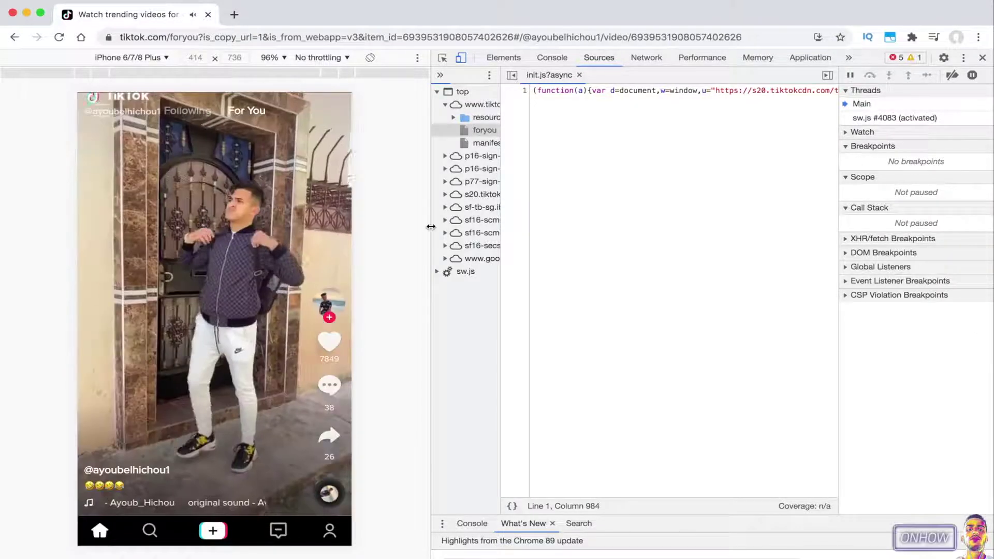
drag(430, 226, 828, 238)
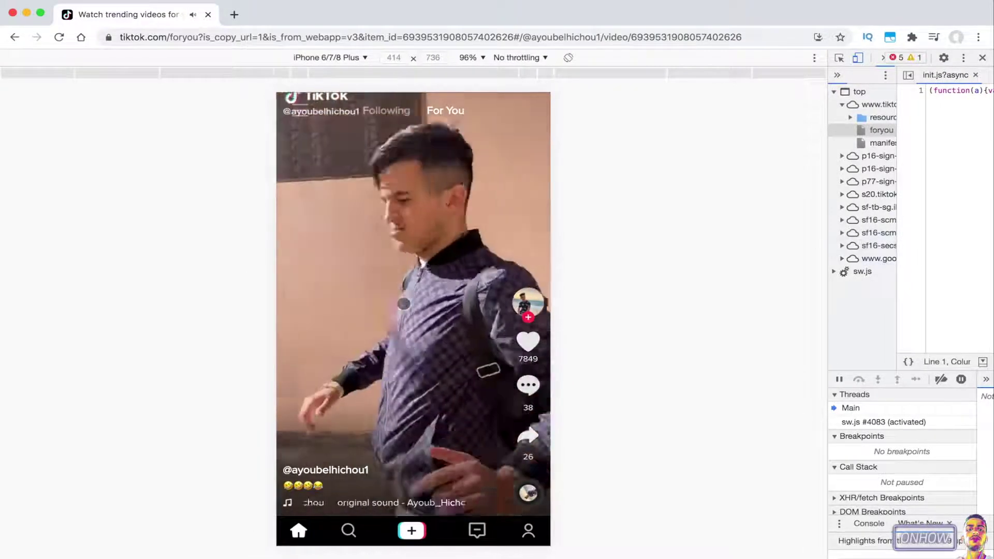
drag(417, 466, 419, 125)
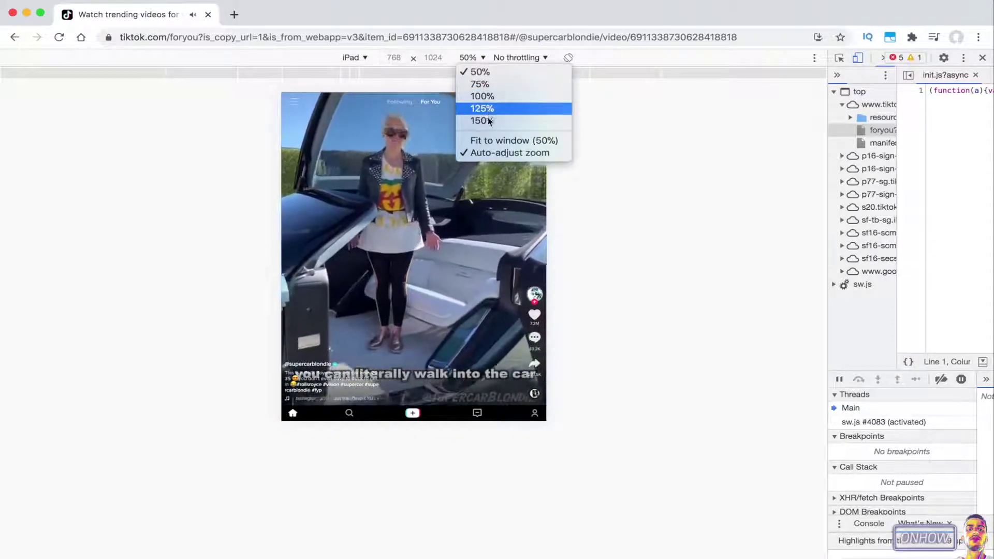
- Step the iPad view zoom through 150%, 125% and 100% down to 75%, then scroll the feed
click(489, 120)
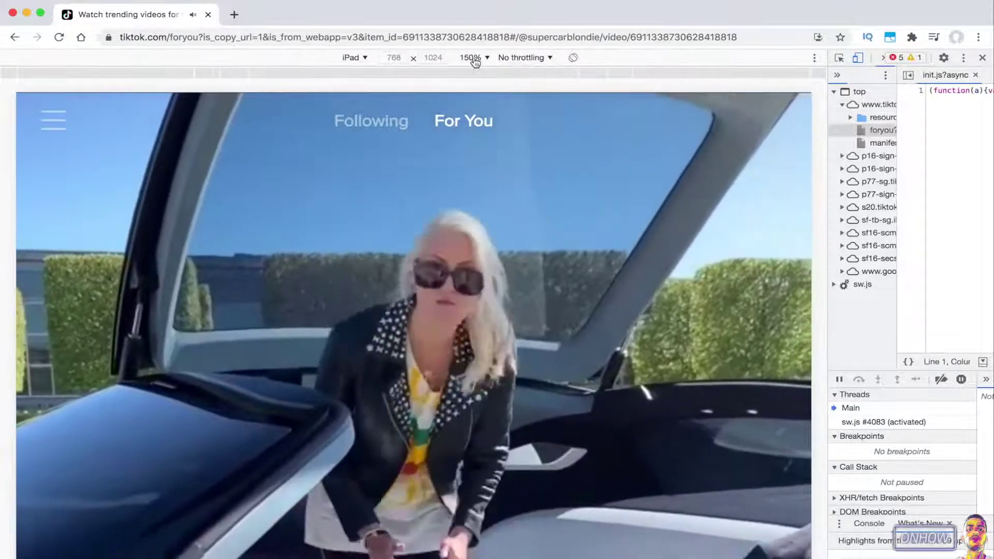
click(473, 58)
click(482, 108)
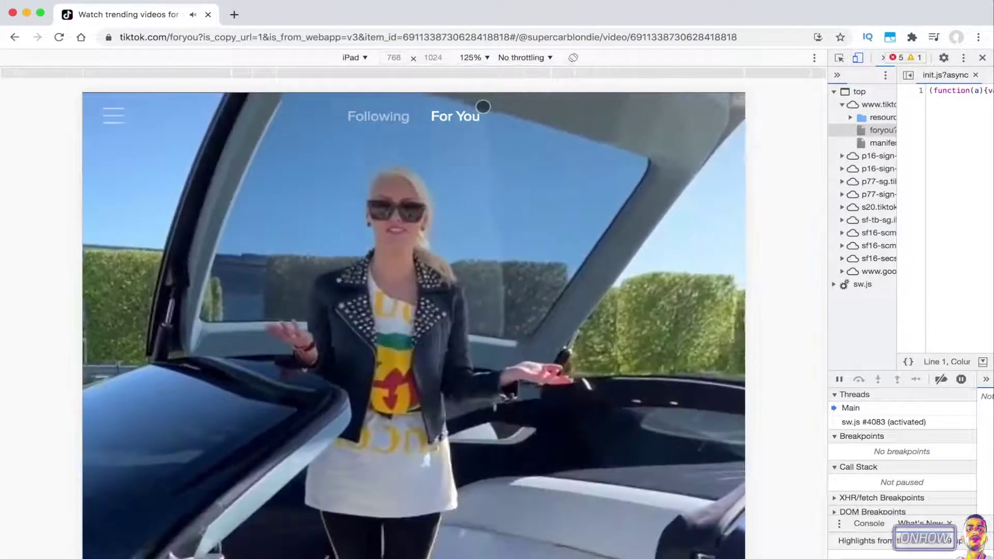
click(480, 61)
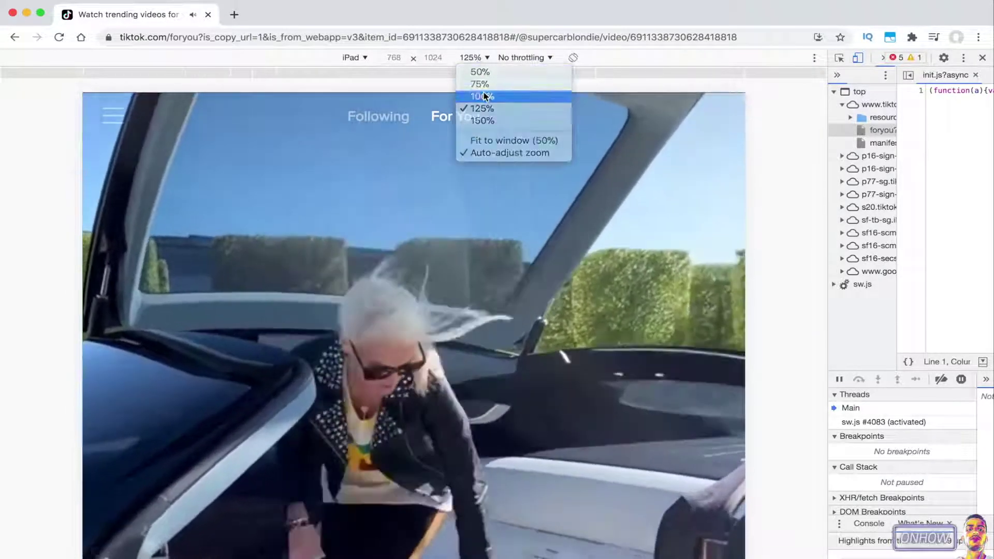
click(484, 94)
click(473, 57)
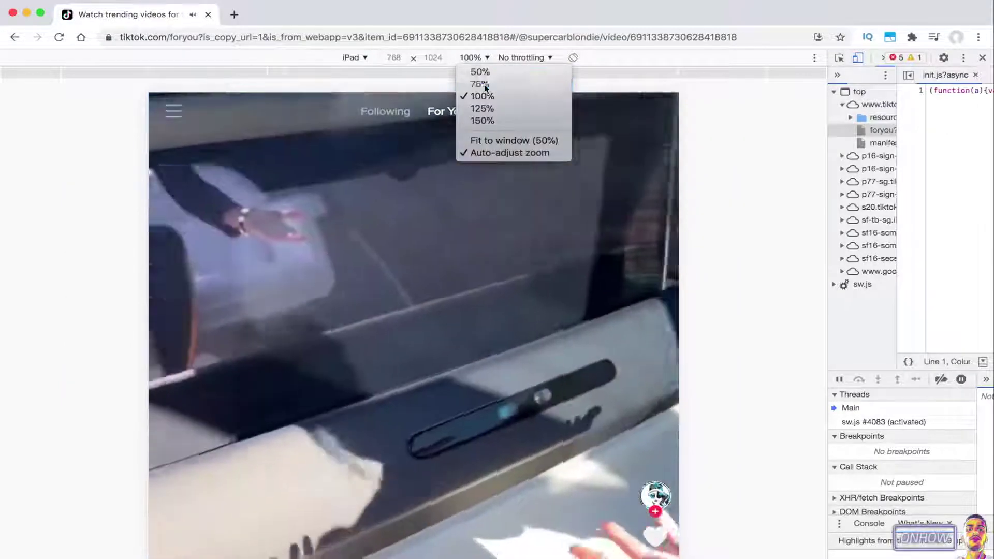
click(484, 83)
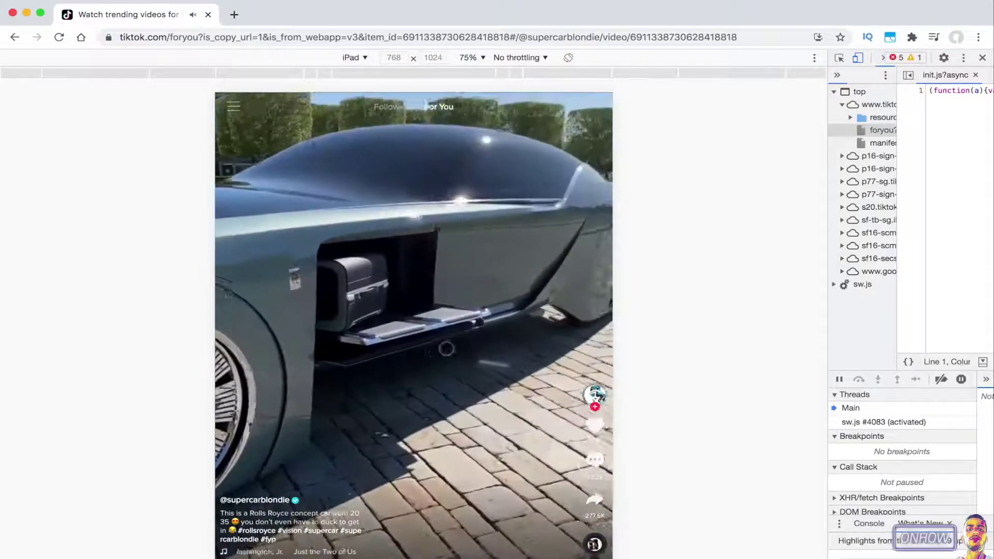
scroll(441, 387, down, 2)
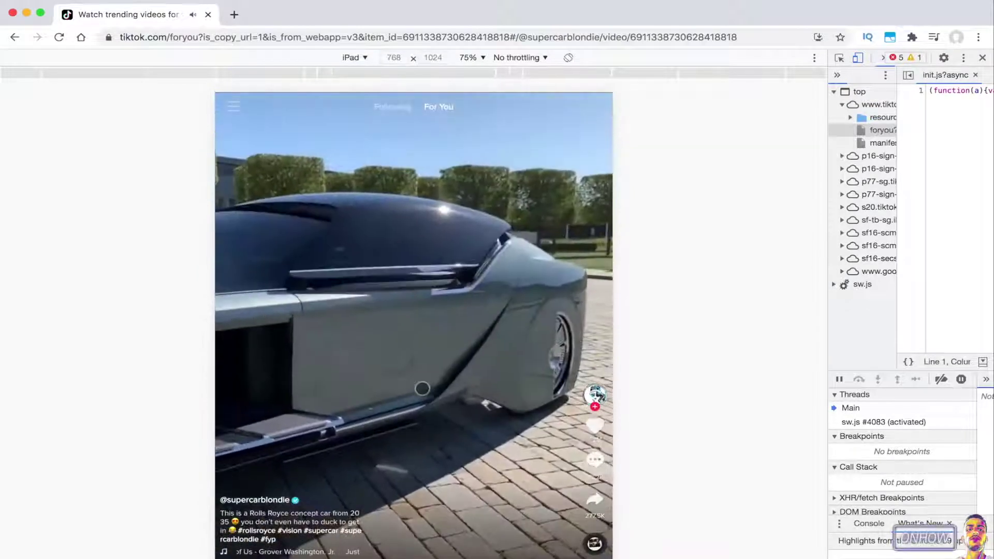
scroll(441, 387, down, 3)
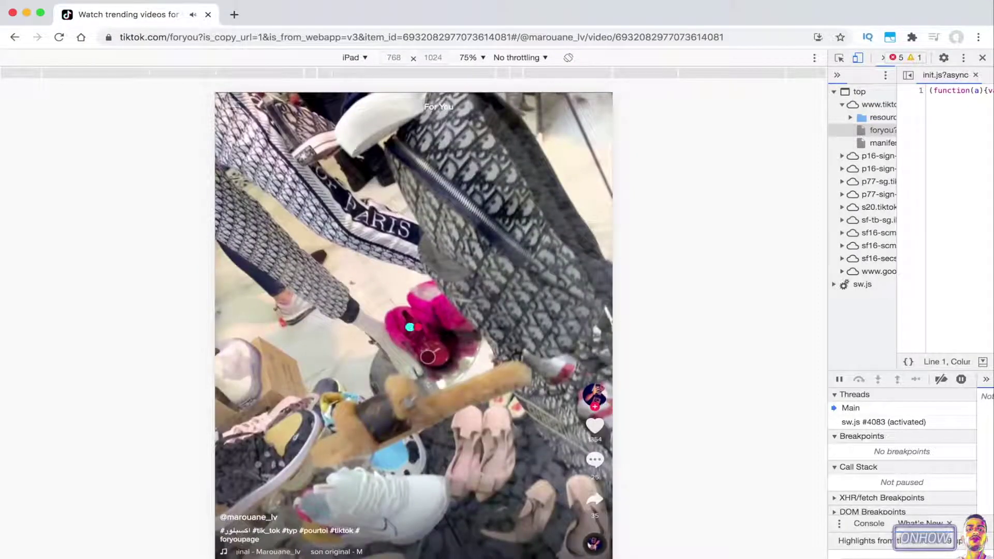